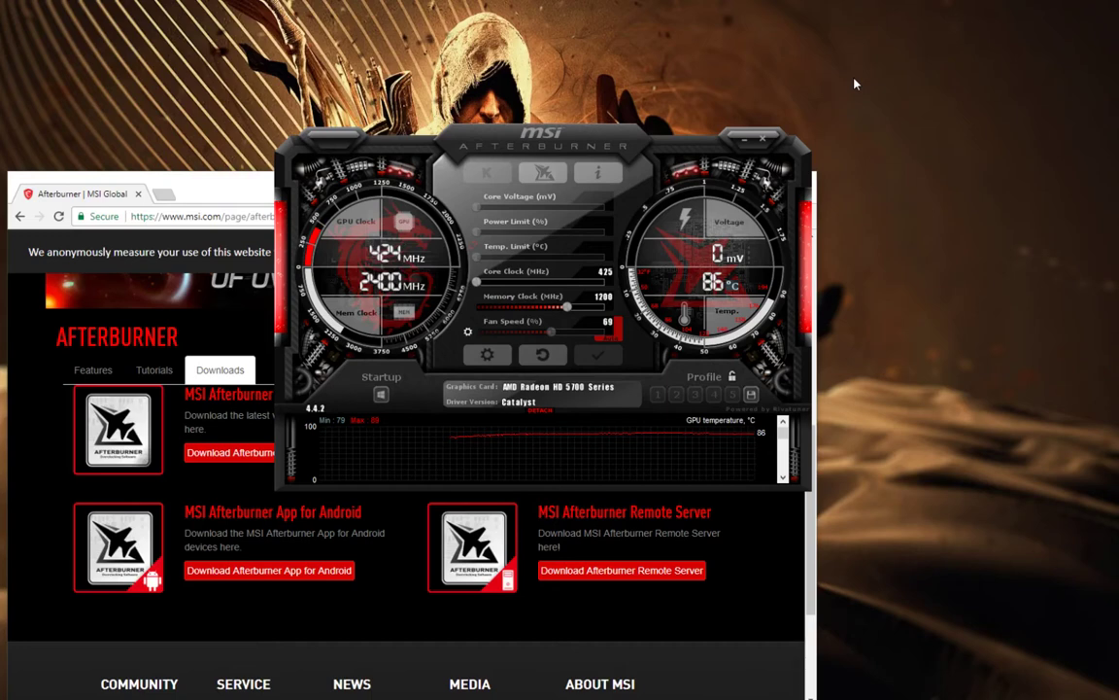
Visit the Afterburner page's Downloads section, download the installer, and minimize Chrome.
click(229, 193)
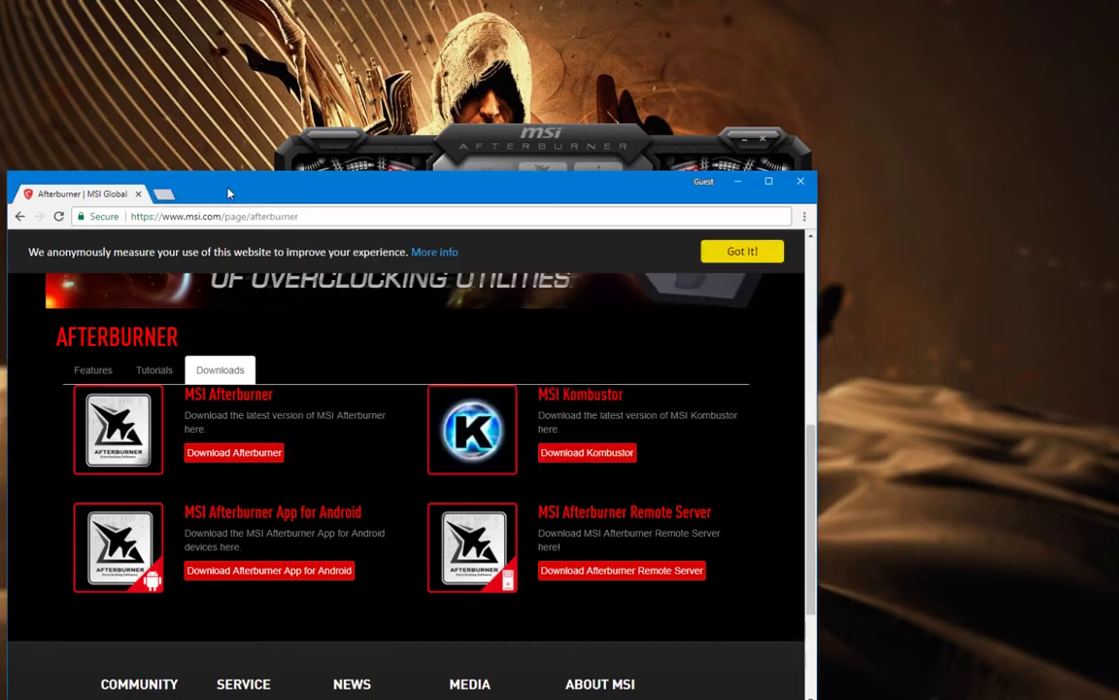
click(335, 212)
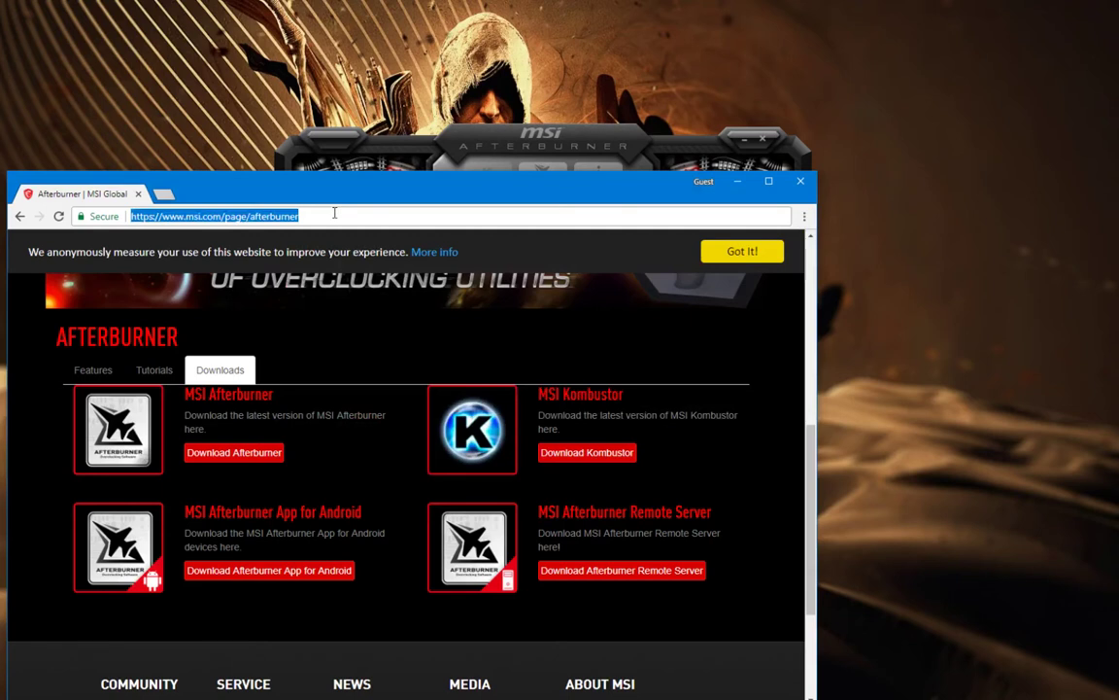
click(223, 375)
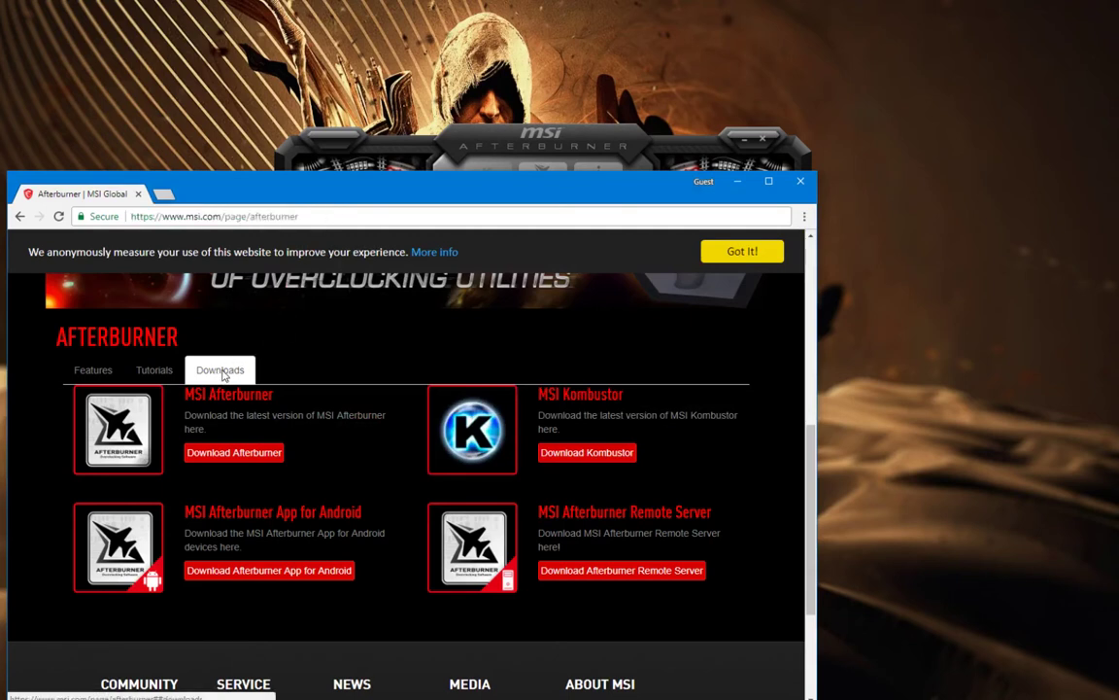
click(233, 454)
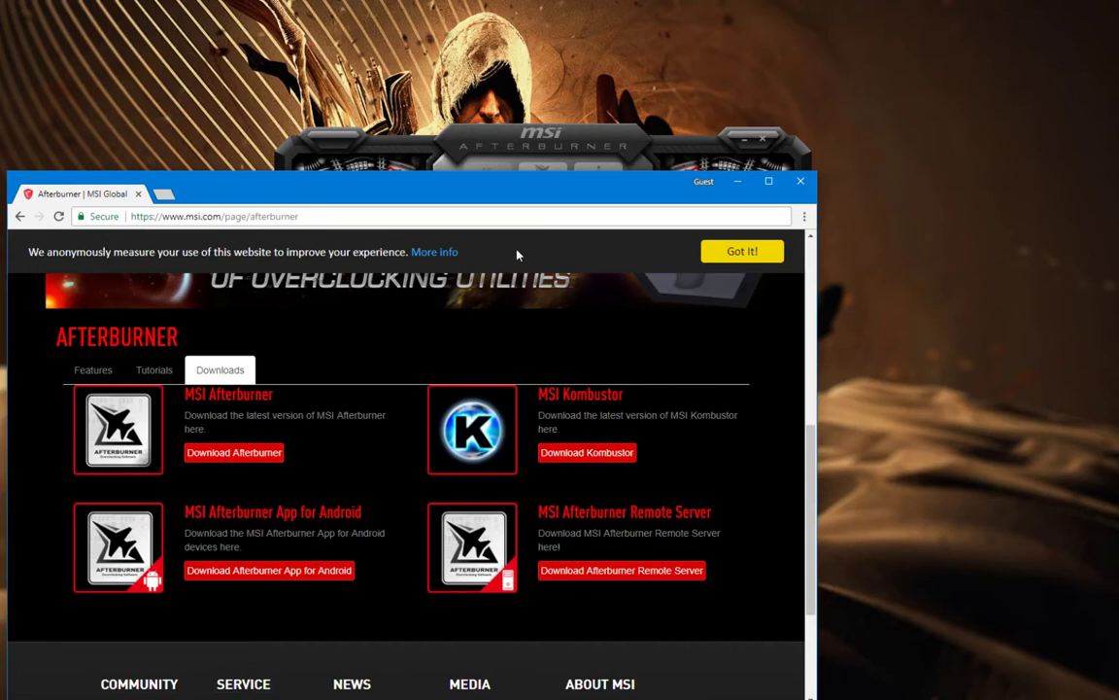
click(741, 183)
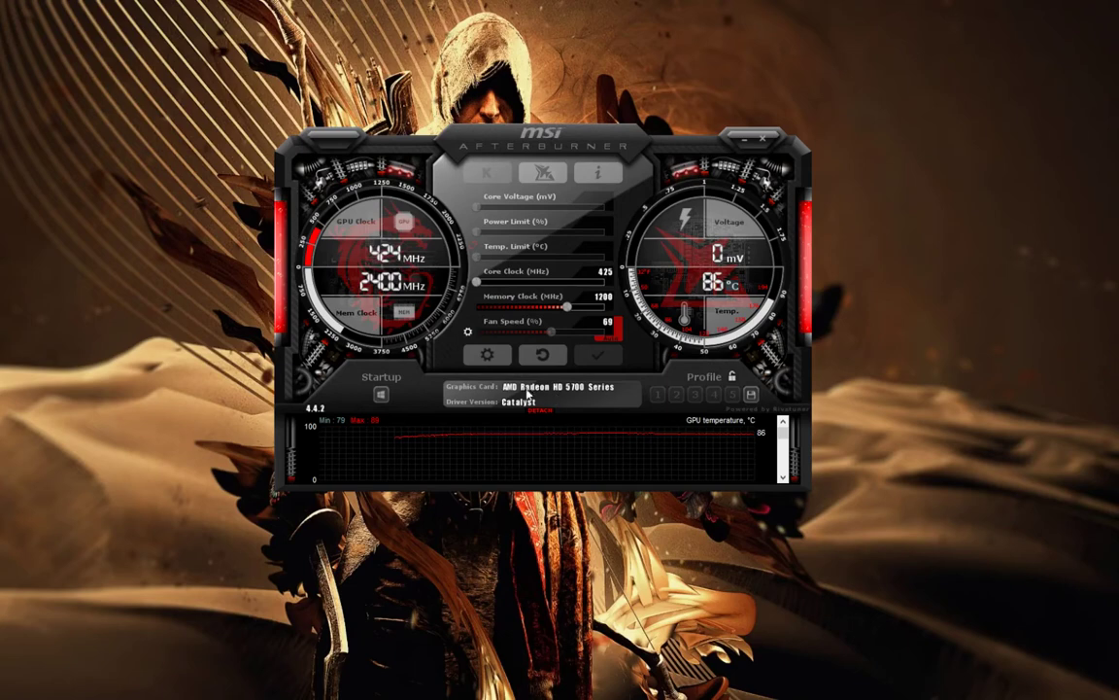
mouse_move(518, 391)
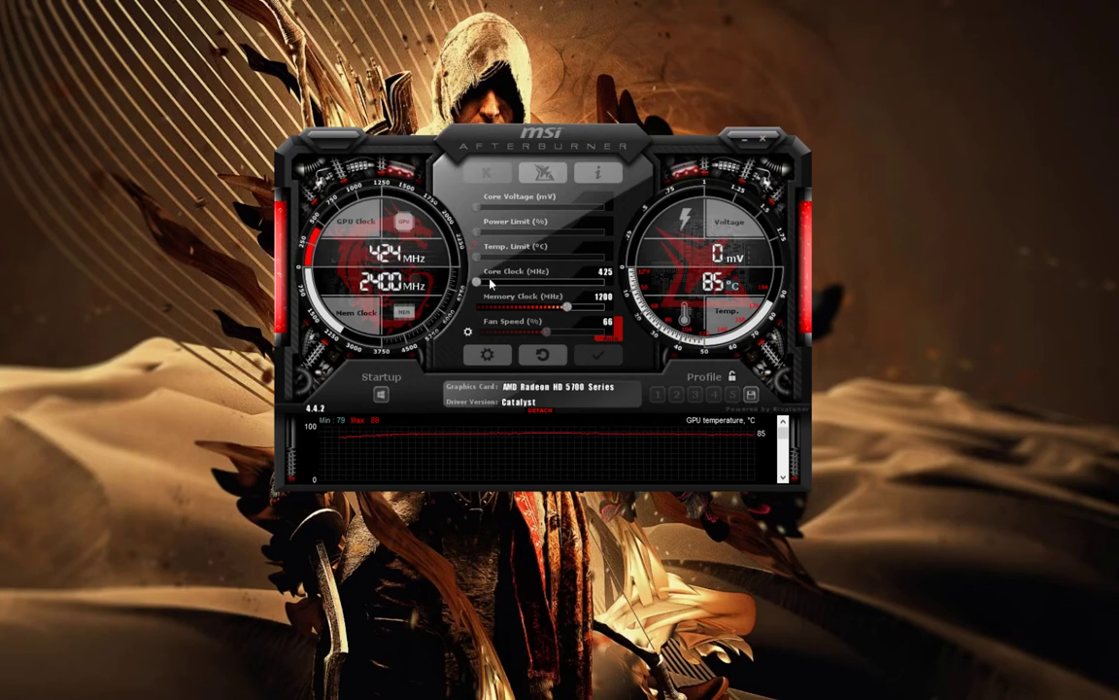
Apply a 505 core clock, slide it back to 430, and detach the monitoring graphs.
mouse_move(477, 281)
mouse_down()
mouse_move(489, 284)
mouse_move(473, 288)
mouse_up()
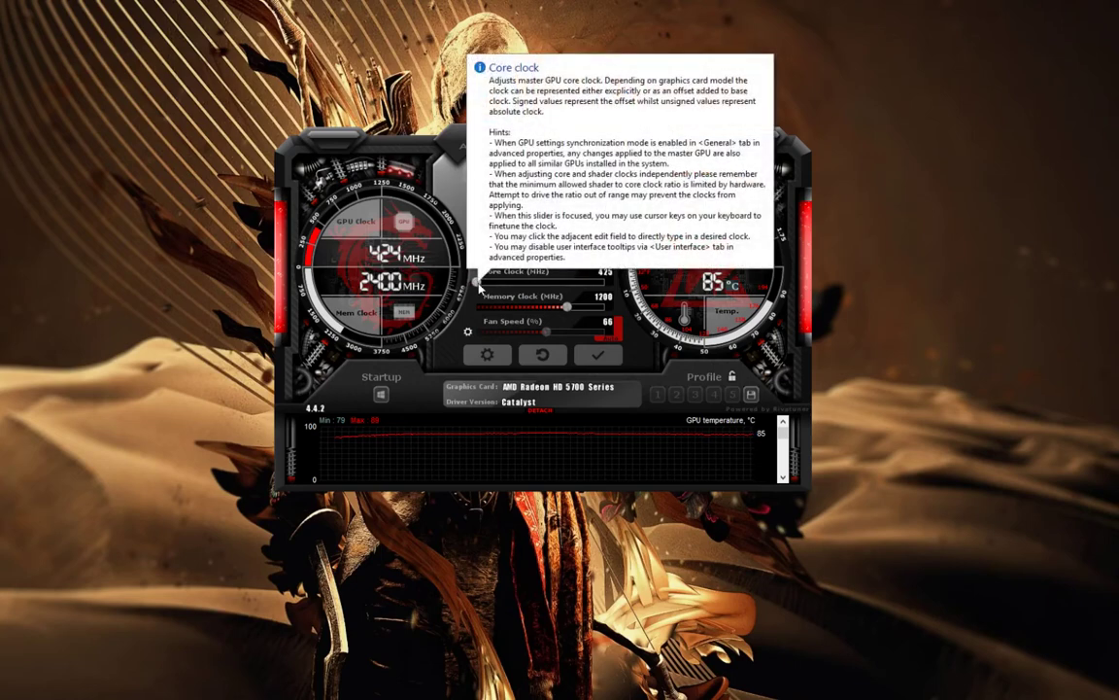
drag(479, 288, 518, 283)
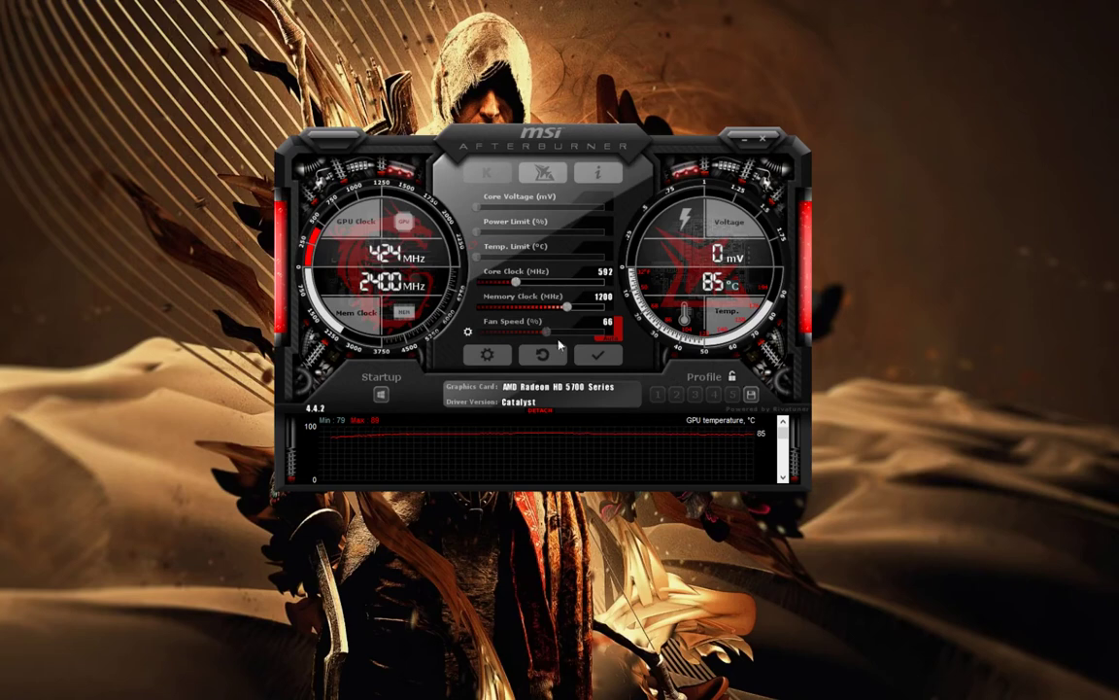
click(597, 358)
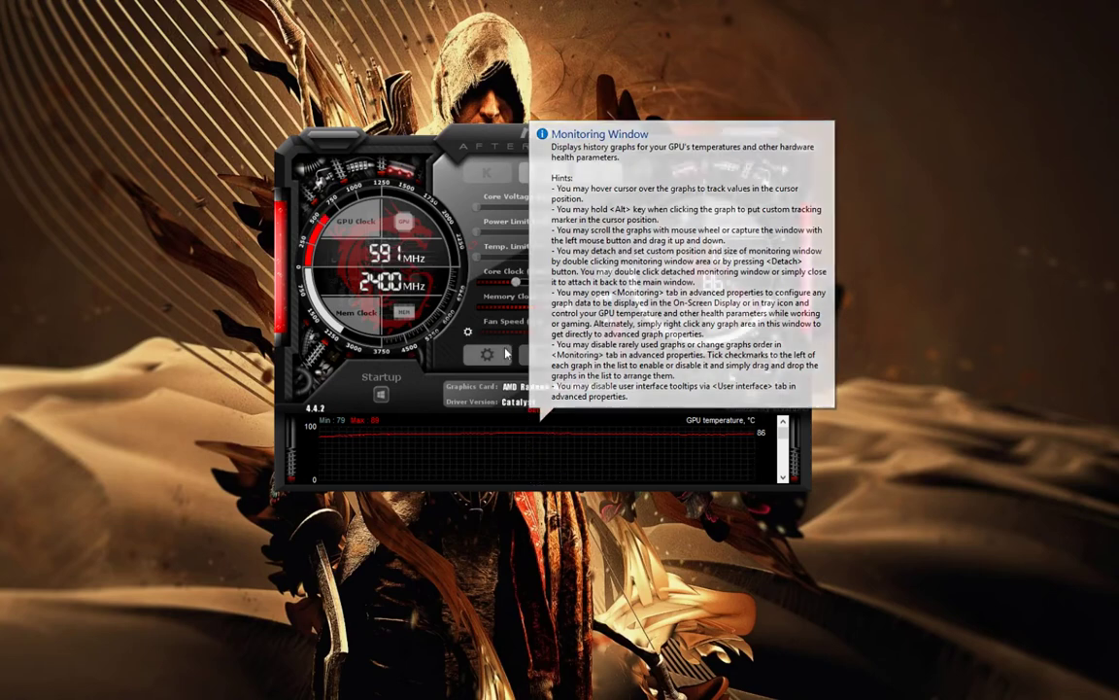
drag(526, 282, 480, 284)
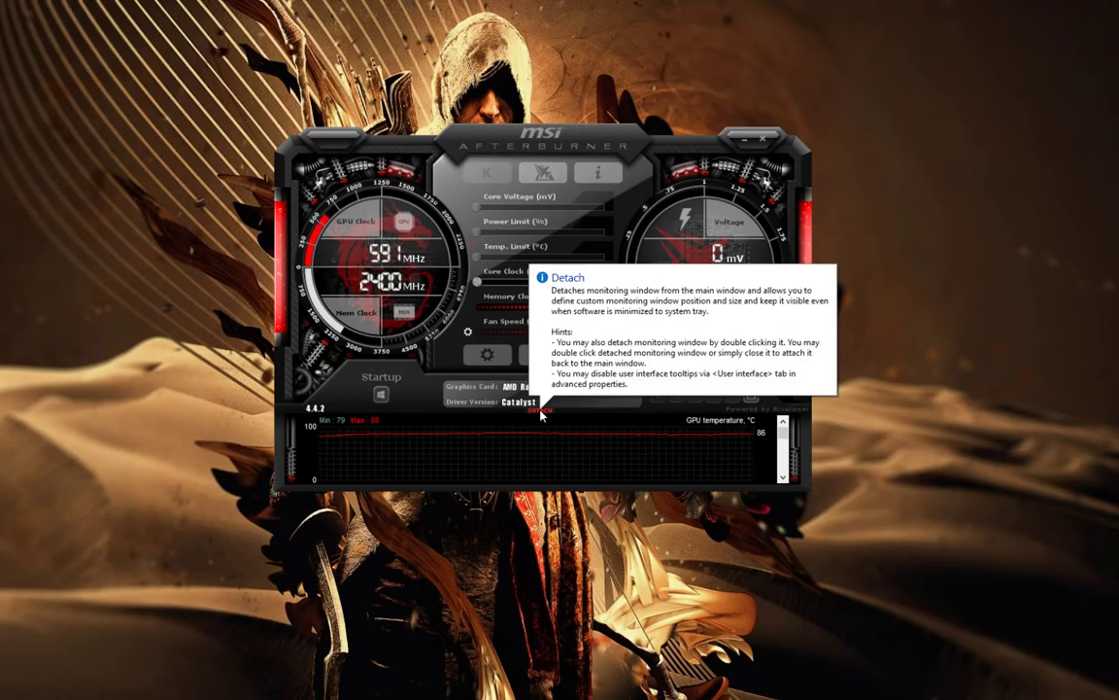
click(541, 412)
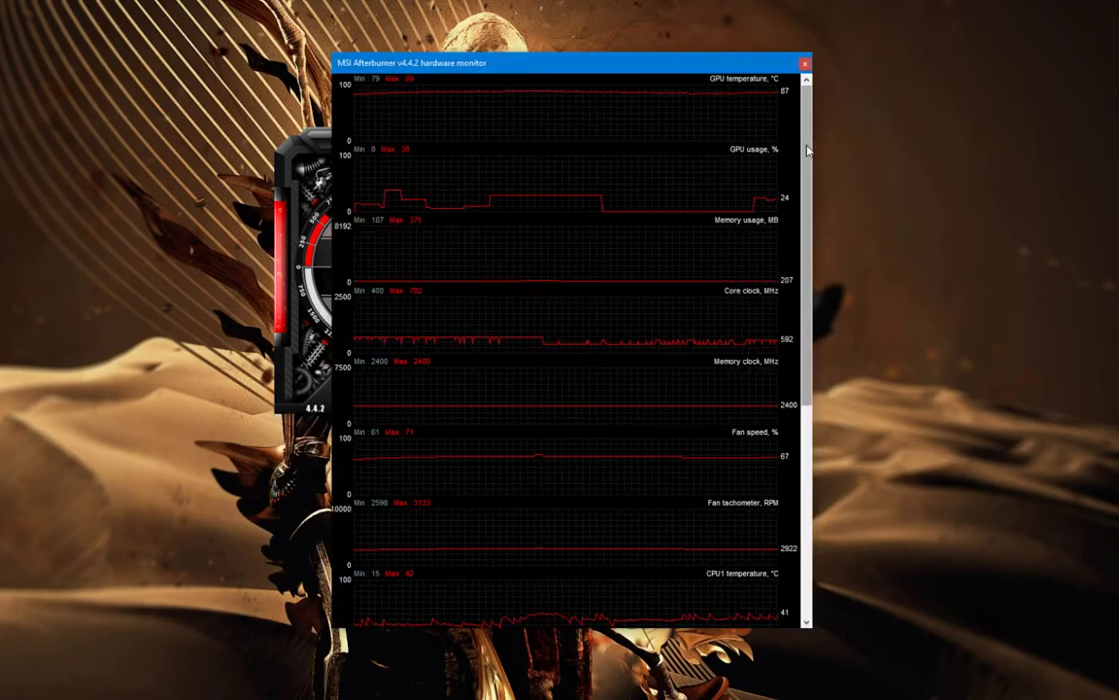
Scroll through the detached hardware monitor's graphs, then close the monitor window.
scroll(806, 151, down, 1)
scroll(813, 145, up, 1)
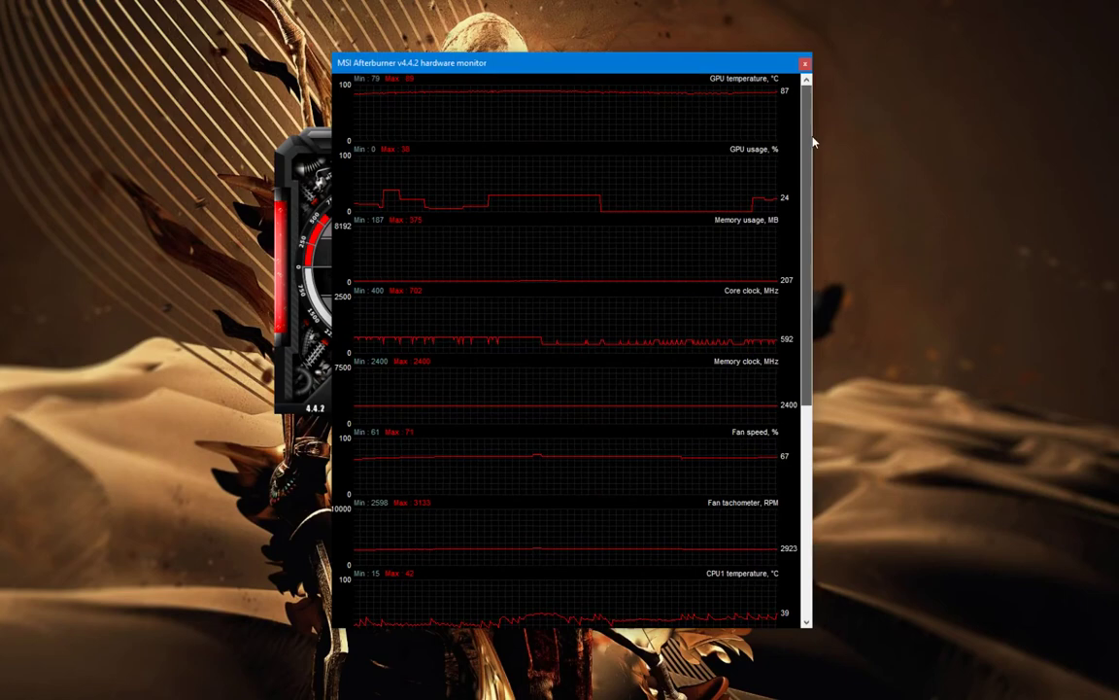
scroll(812, 148, down, 1)
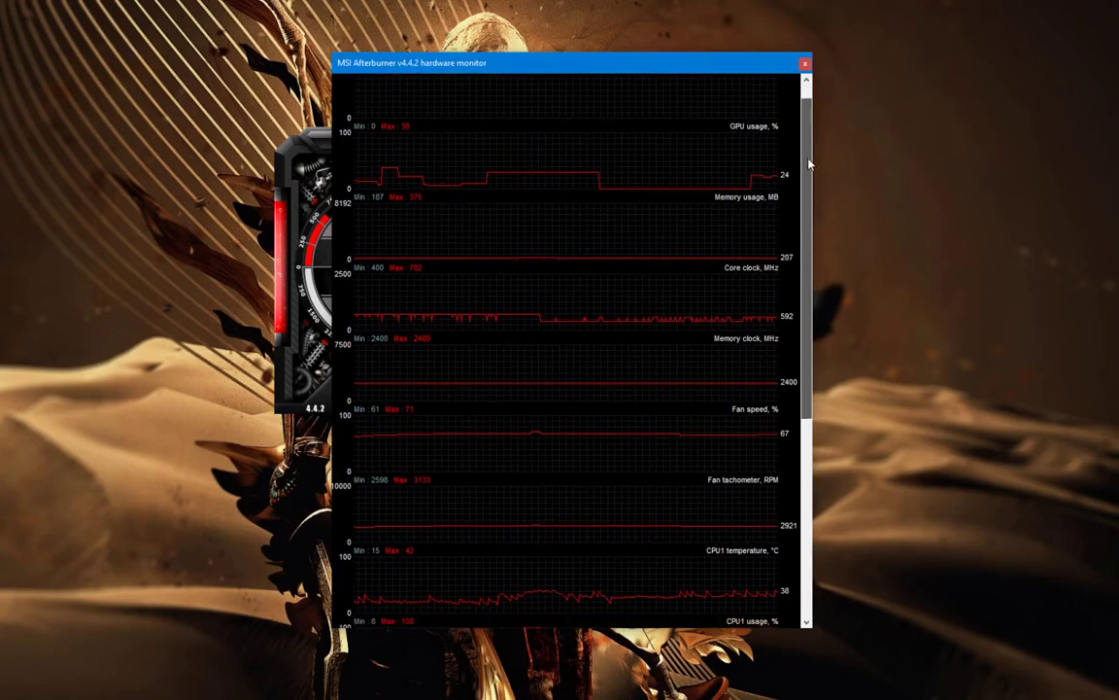
drag(809, 163, 800, 387)
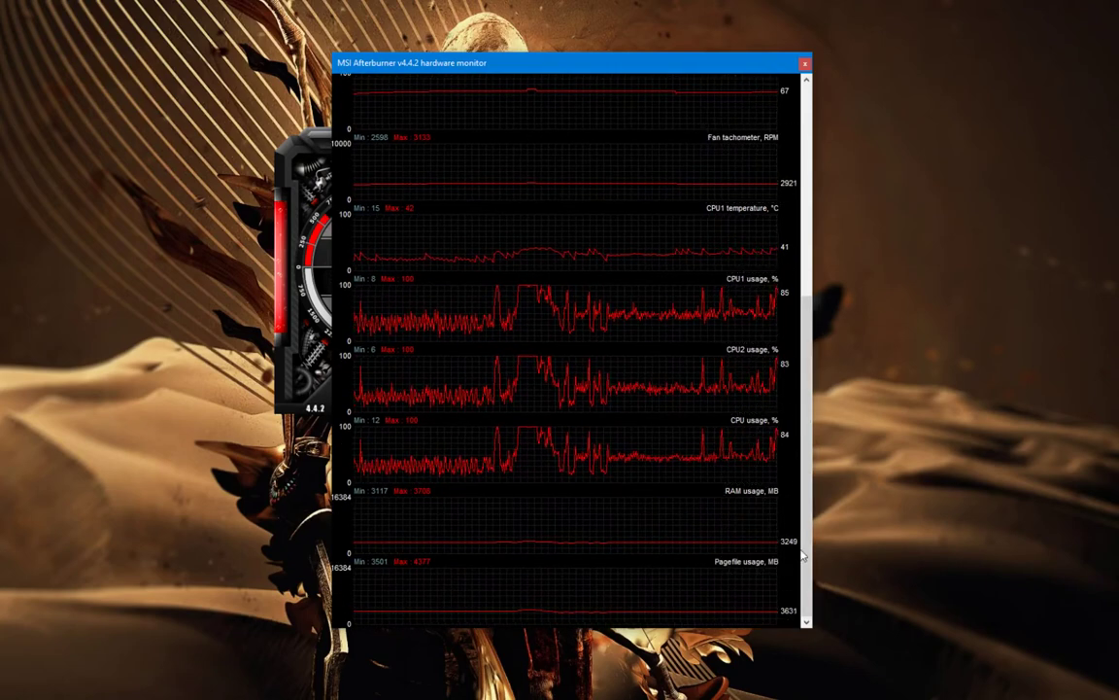
drag(807, 532, 819, 523)
scroll(734, 300, up, 10)
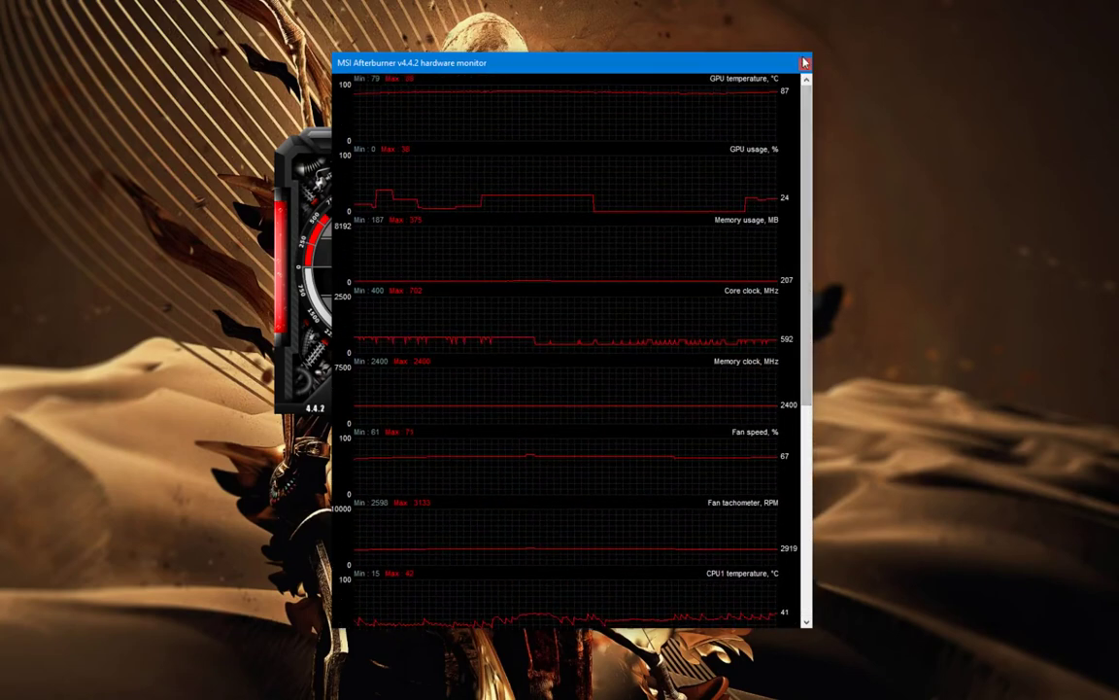
click(804, 63)
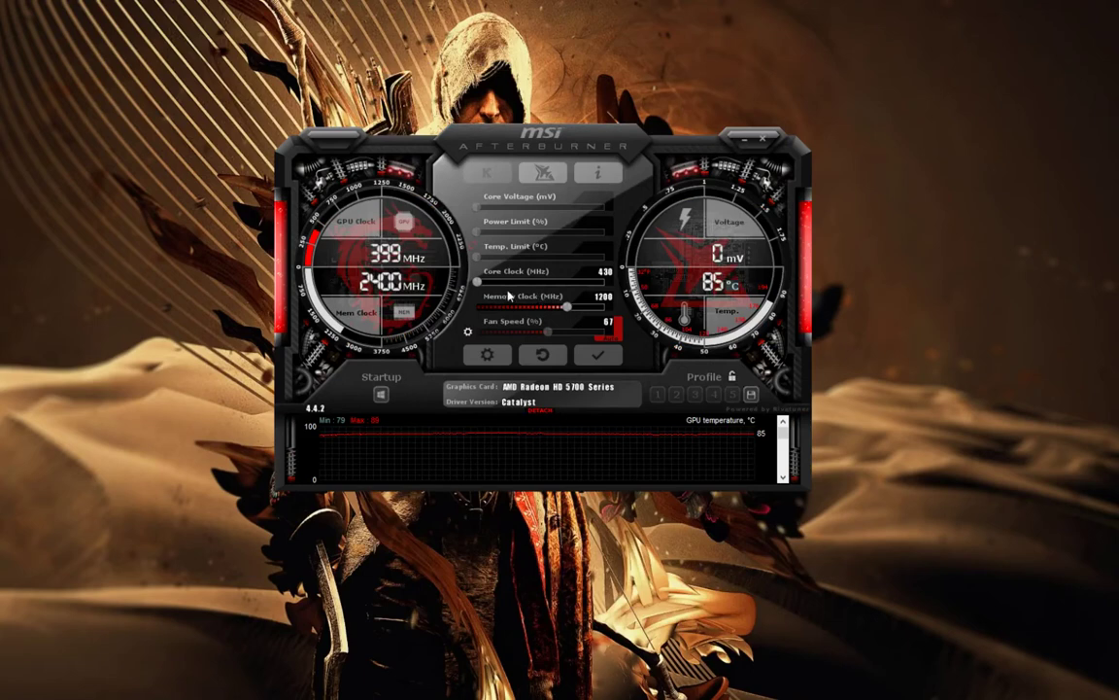
Apply a higher core clock, then reset the GPU to defaults with an 850 core clock.
mouse_move(480, 285)
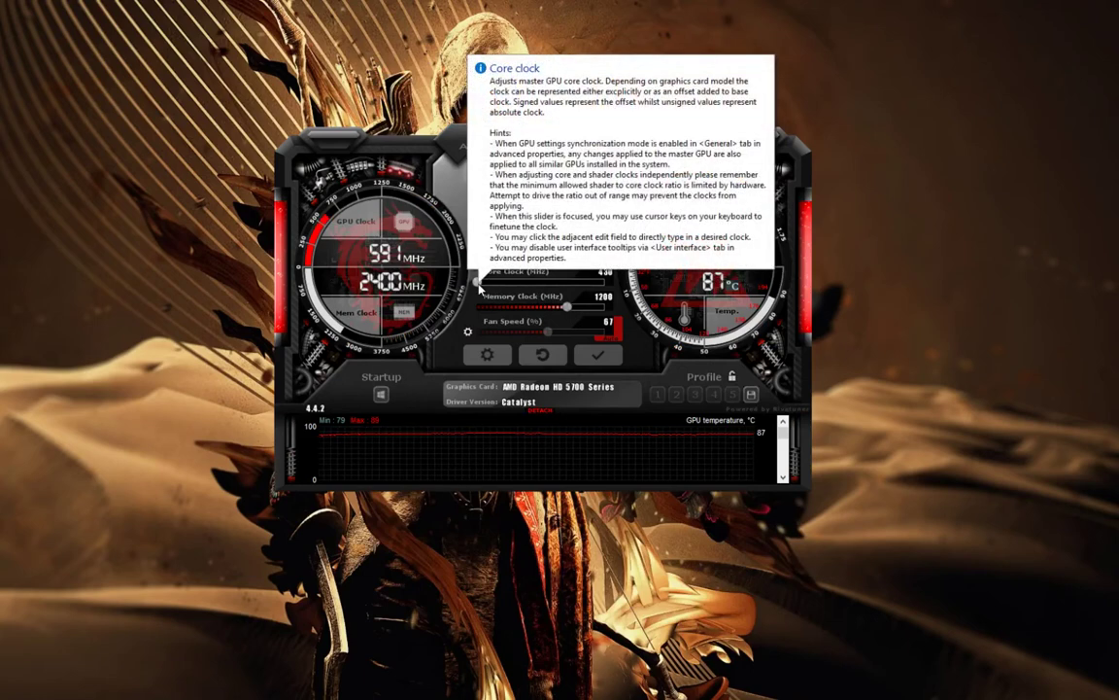
mouse_move(480, 282)
mouse_down()
mouse_move(531, 281)
mouse_move(477, 283)
mouse_move(496, 283)
mouse_up()
click(600, 357)
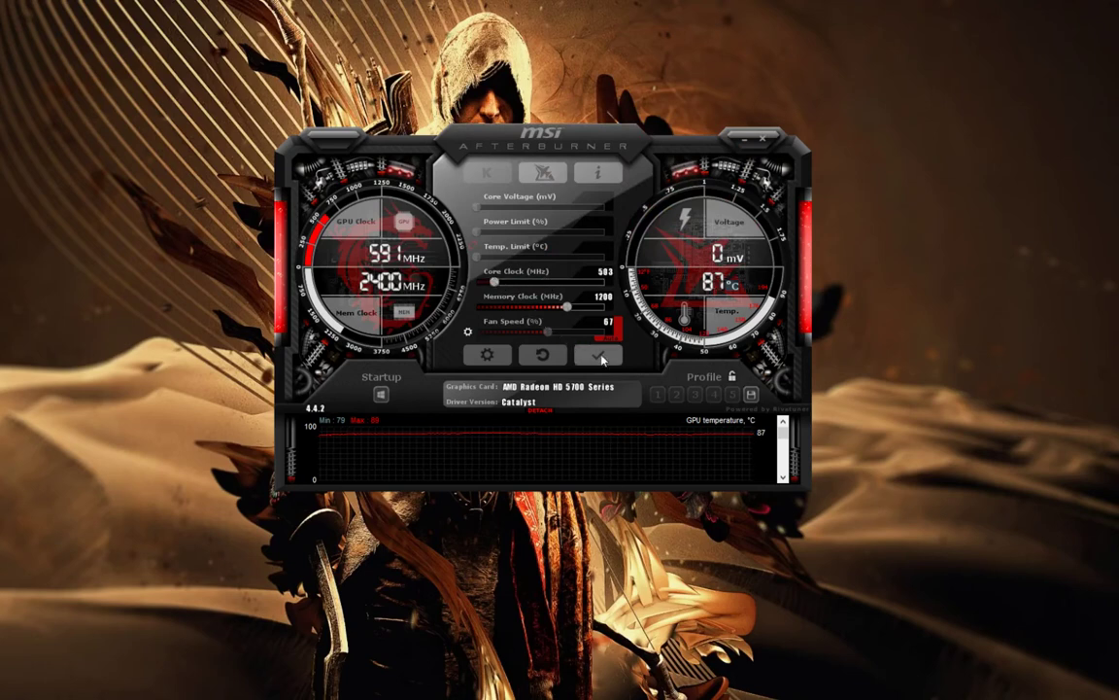
click(545, 357)
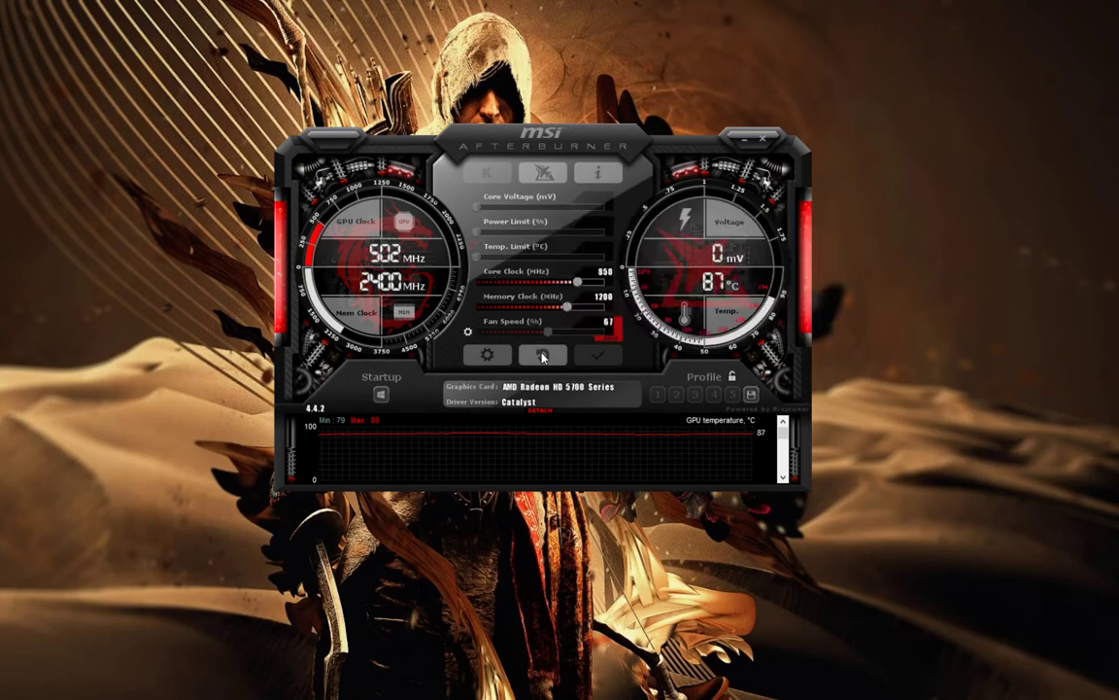
In Afterburner's properties, browse the Fan Control and other settings pages, then return to General.
click(487, 355)
drag(452, 148, 560, 55)
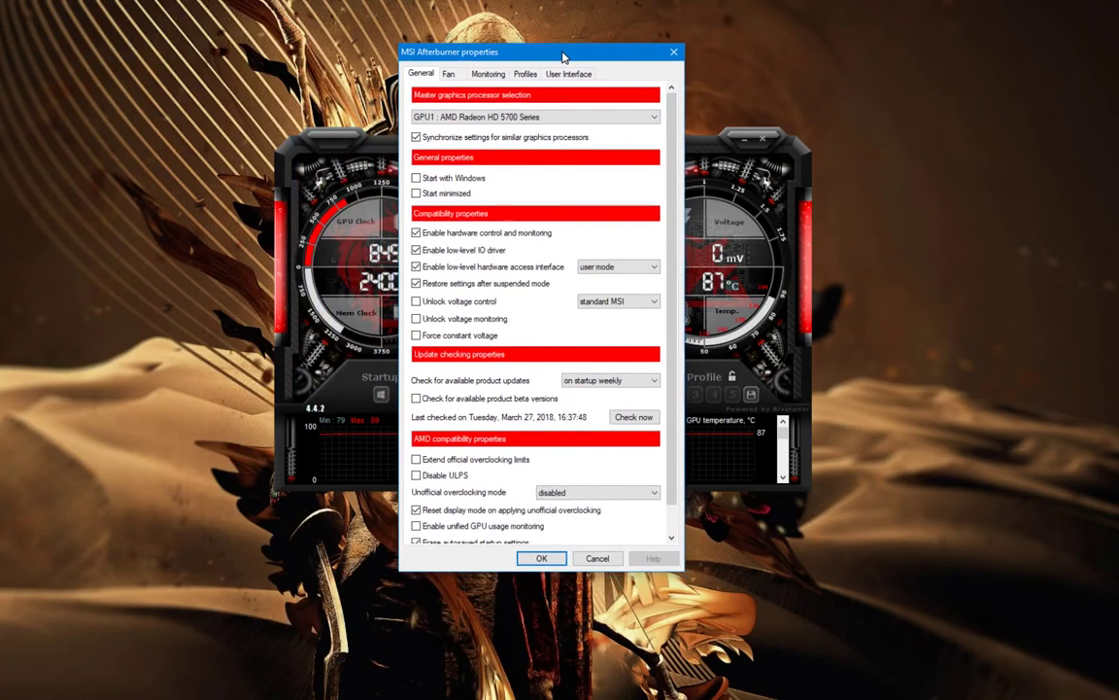
click(455, 77)
key(Right)
key(Right)
key(Right)
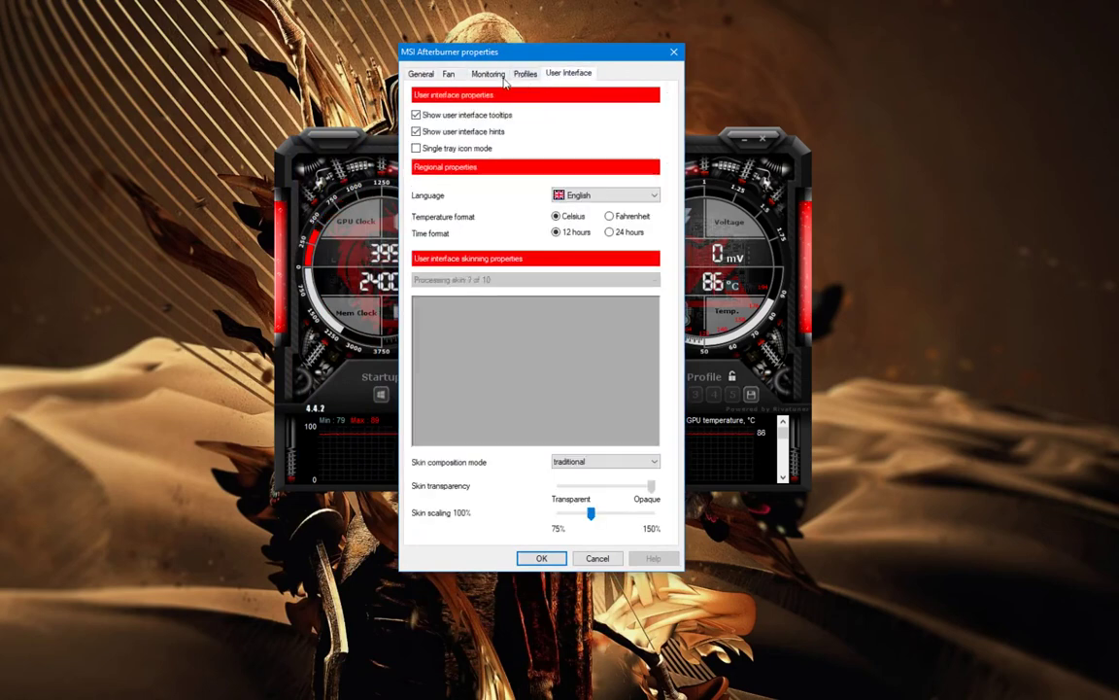
click(423, 78)
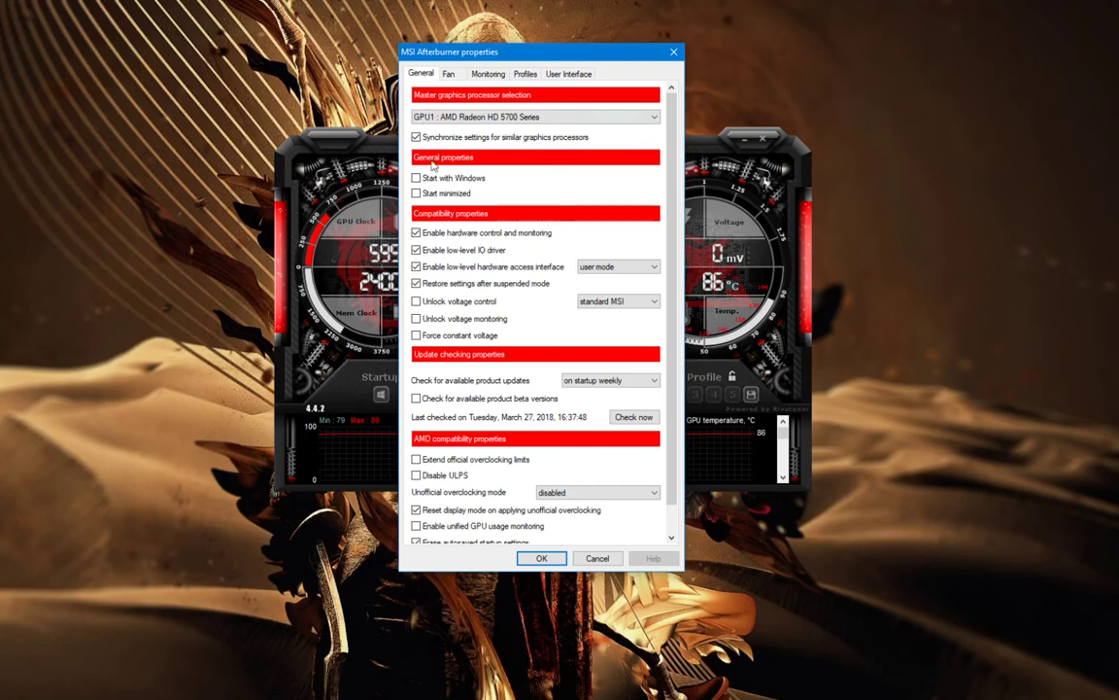
click(416, 319)
drag(555, 58, 558, 92)
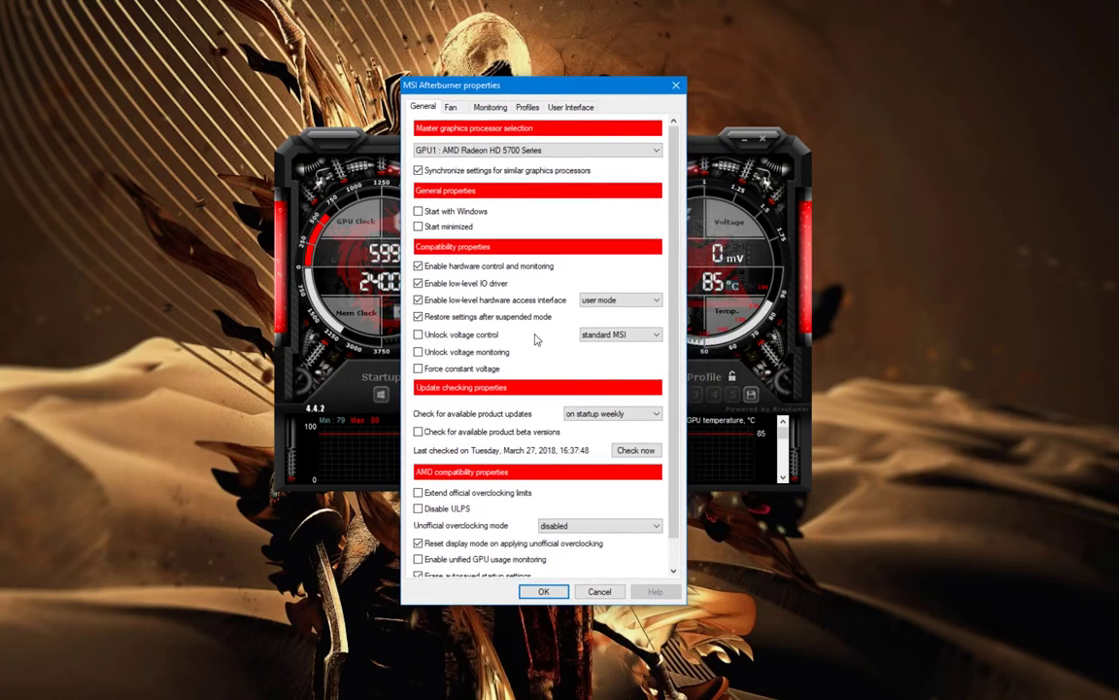
mouse_move(421, 336)
On the User Interface page, keep English as the interface language.
click(571, 107)
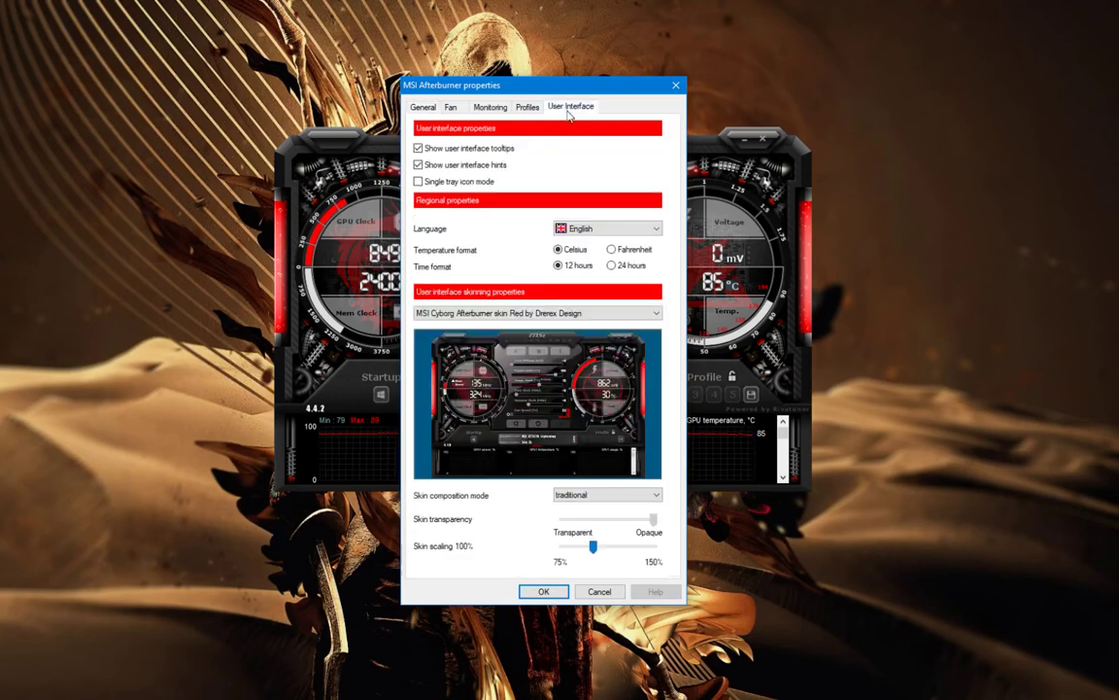
click(582, 231)
click(597, 231)
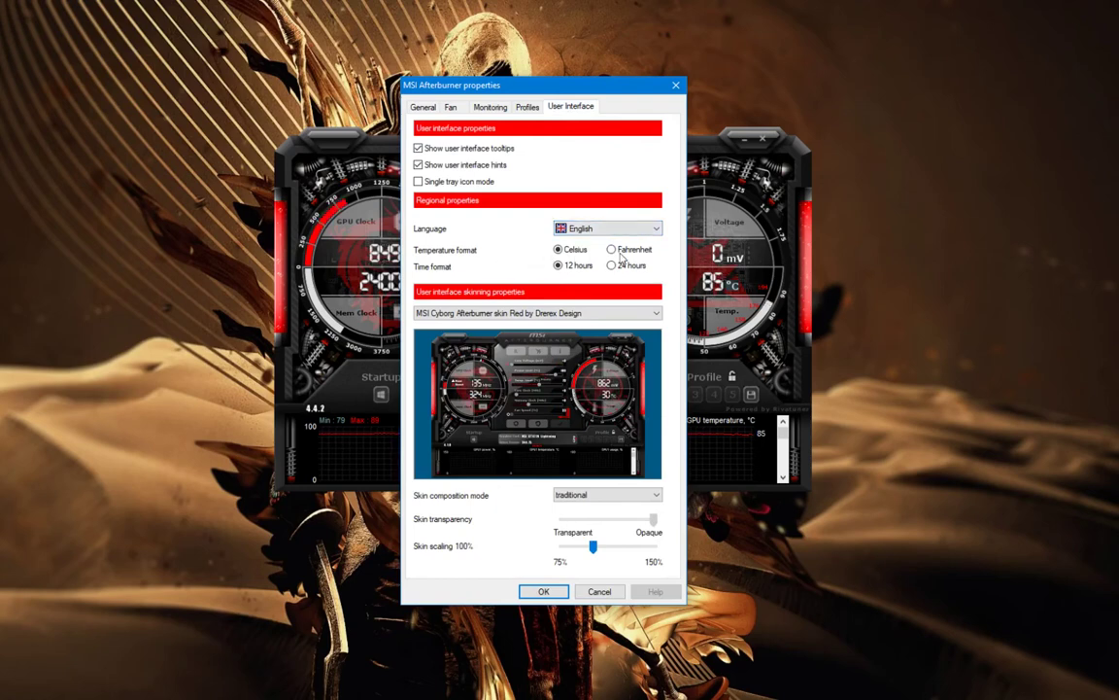
Preview skins, choose MSI Cyborg Afterburner skin Red by Drerex Design, and confirm with OK.
click(539, 312)
click(539, 329)
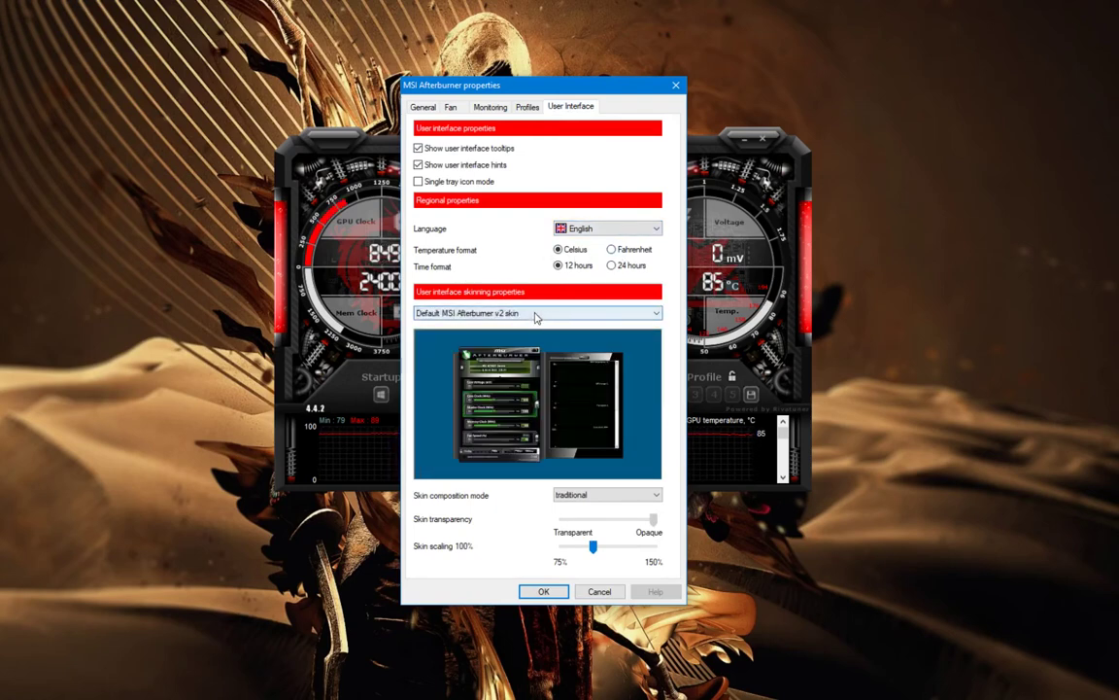
click(535, 315)
click(530, 334)
click(529, 313)
click(530, 334)
click(534, 313)
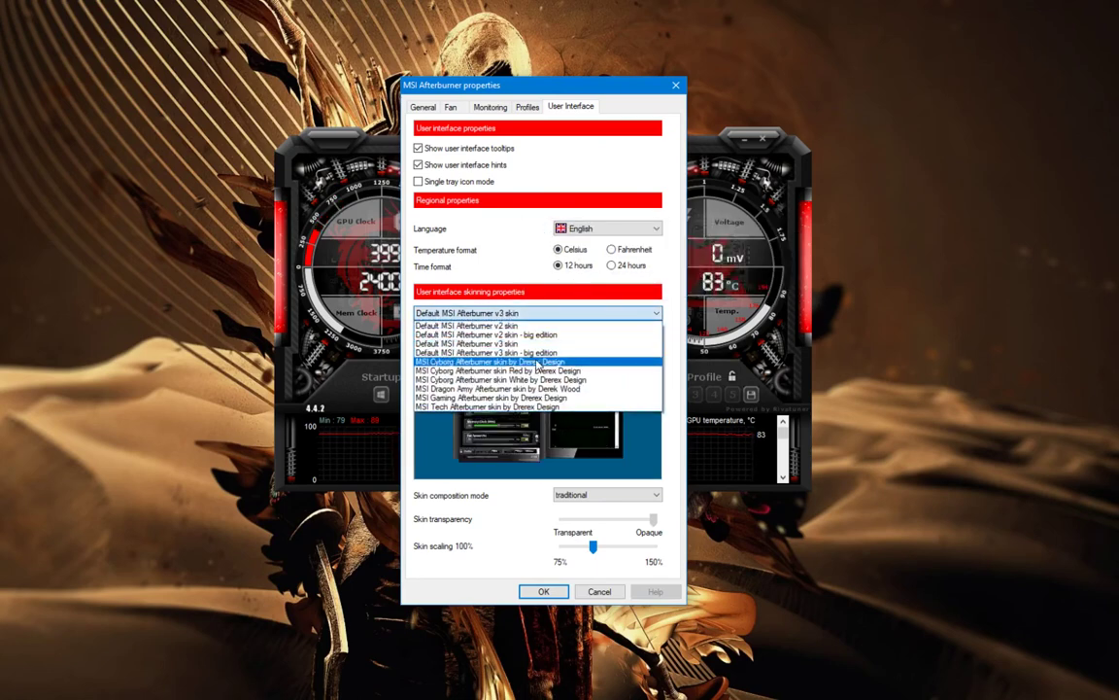
click(535, 361)
click(546, 314)
click(566, 370)
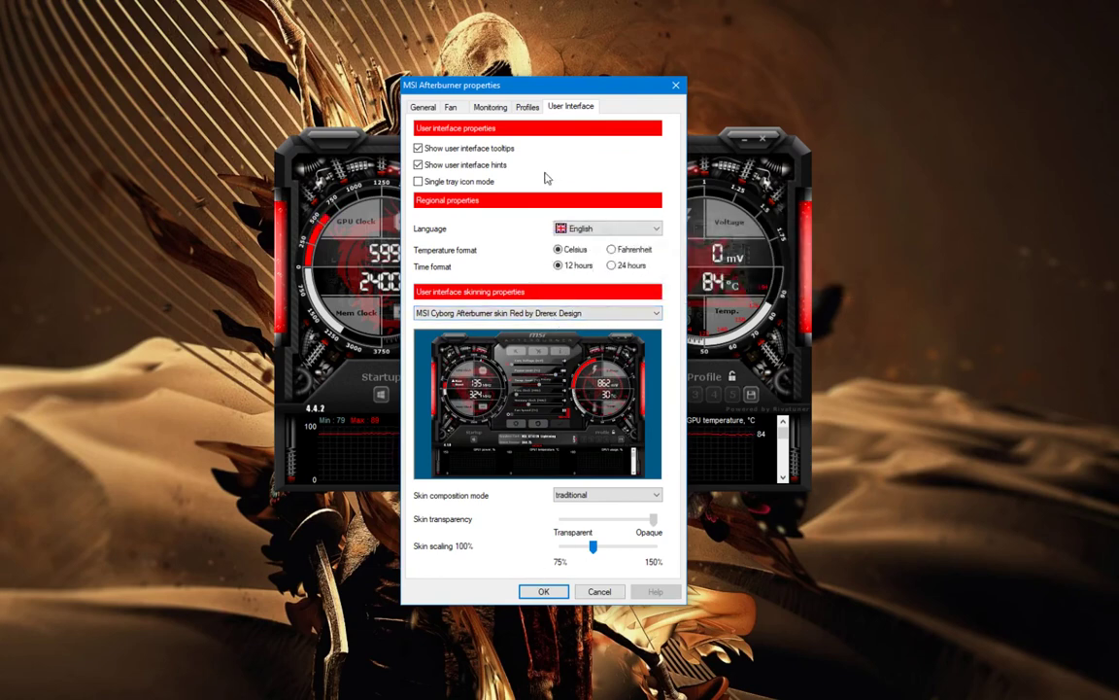
click(545, 592)
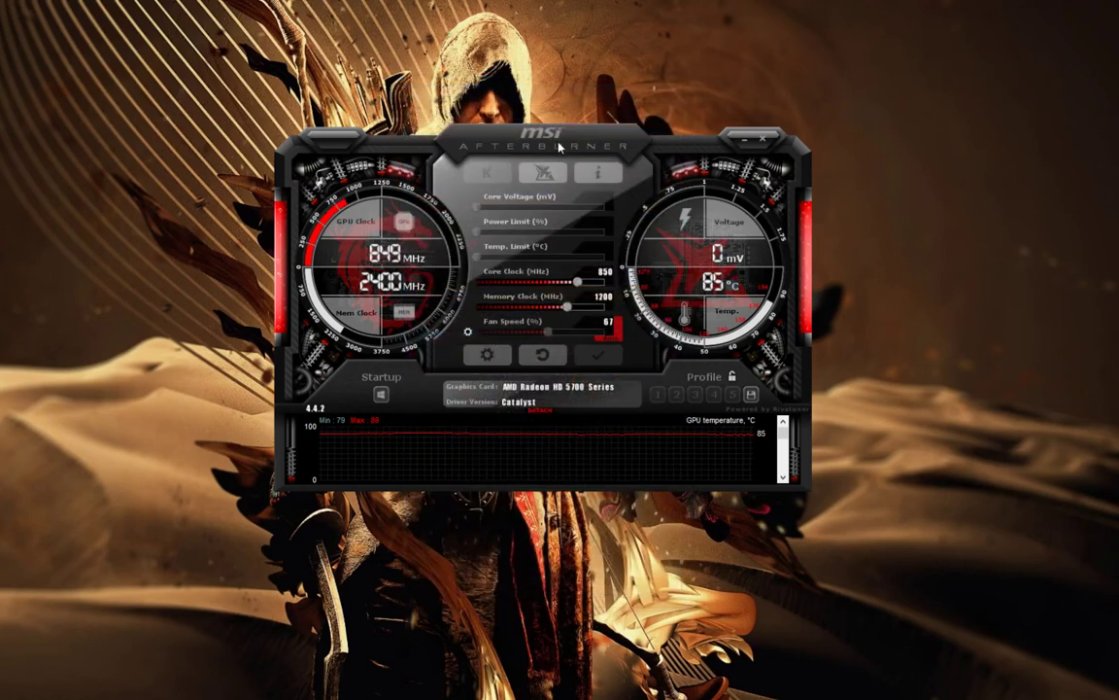
Lower the core clock from 850 to 430 MHz and apply it.
drag(557, 141, 544, 124)
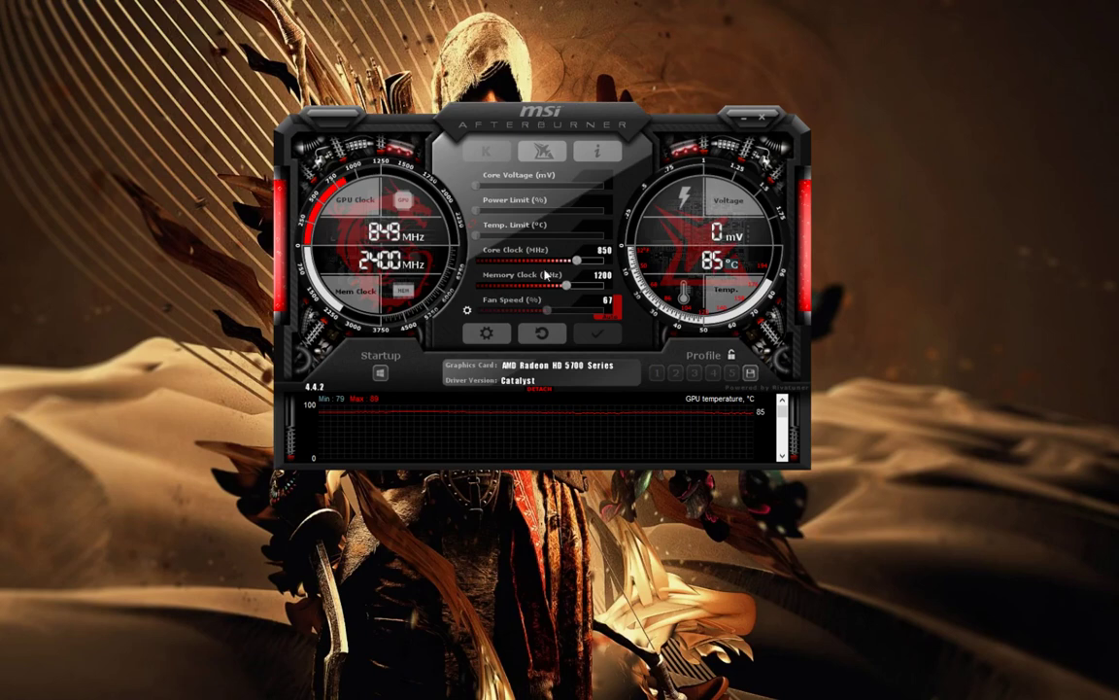
drag(577, 269, 476, 264)
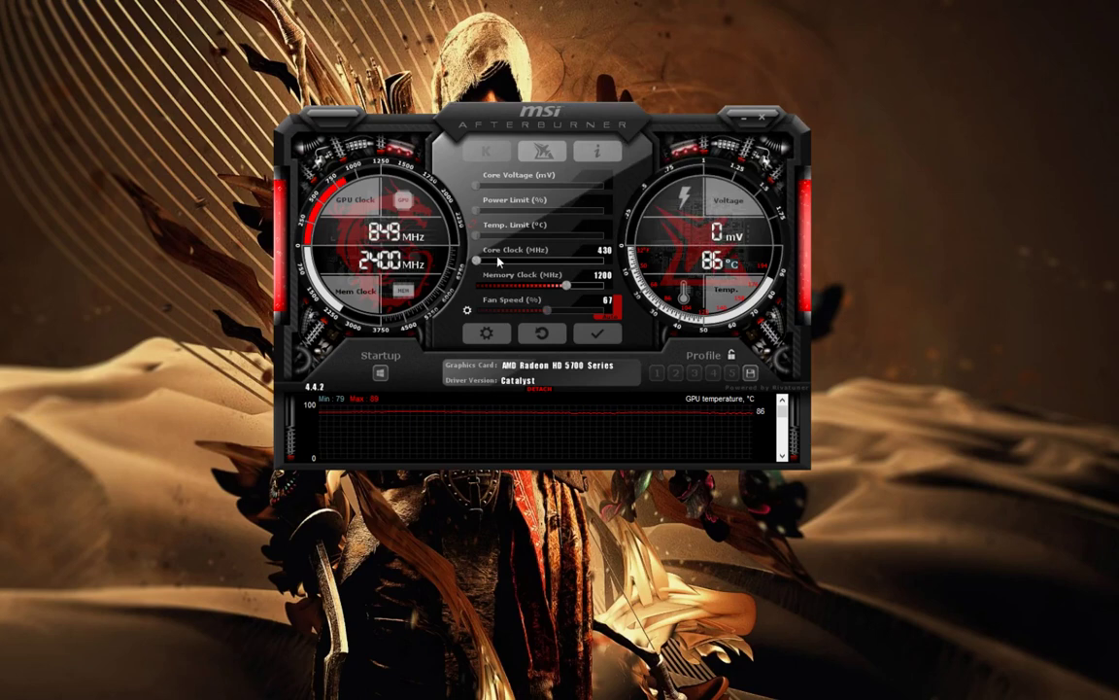
click(597, 334)
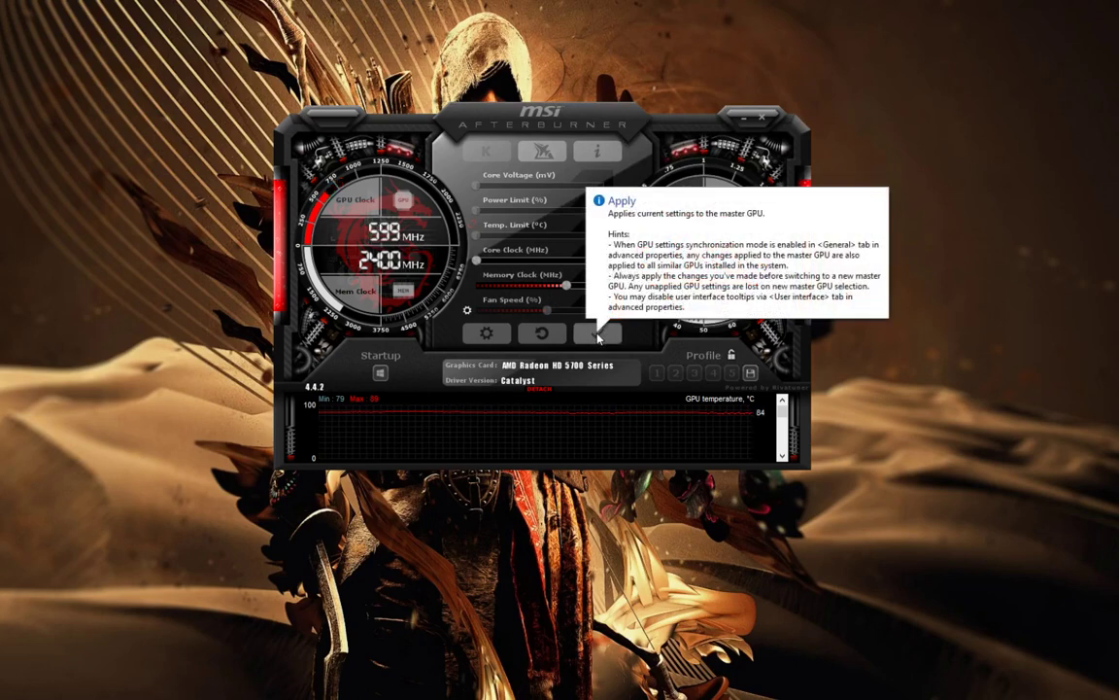